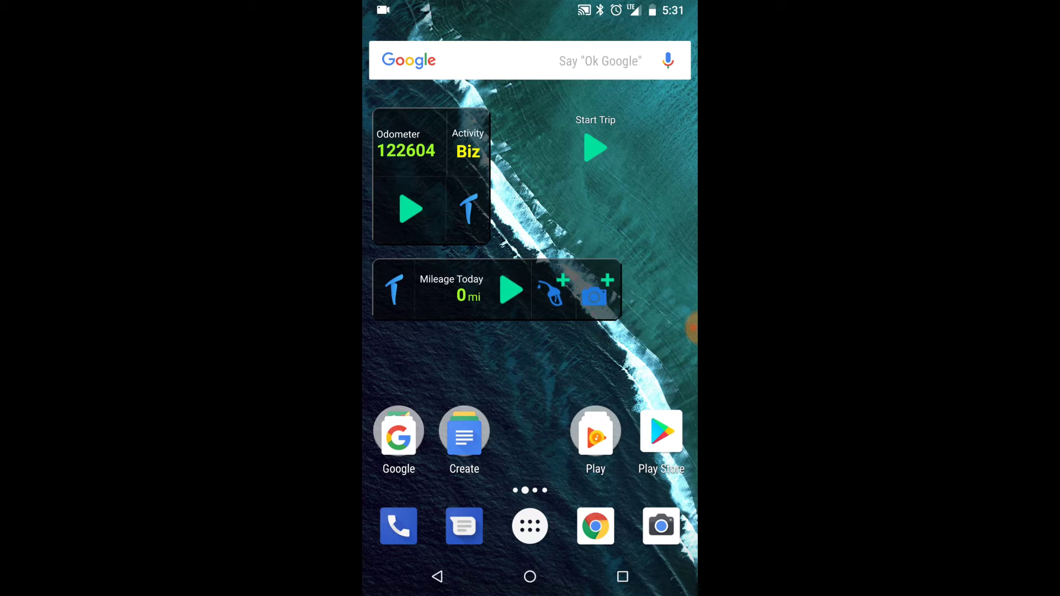
- Launch TripLog from the Start Trip widget and start a new Business trip at odometer 122604
{"action": "left_click", "coordinate": [470, 209]}
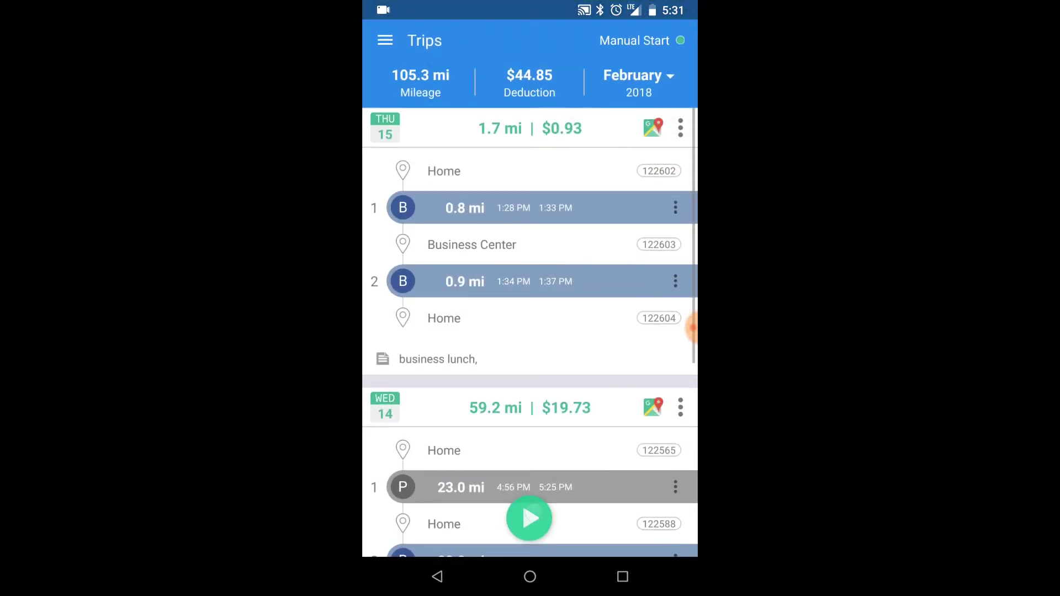
{"action": "left_click", "coordinate": [530, 519]}
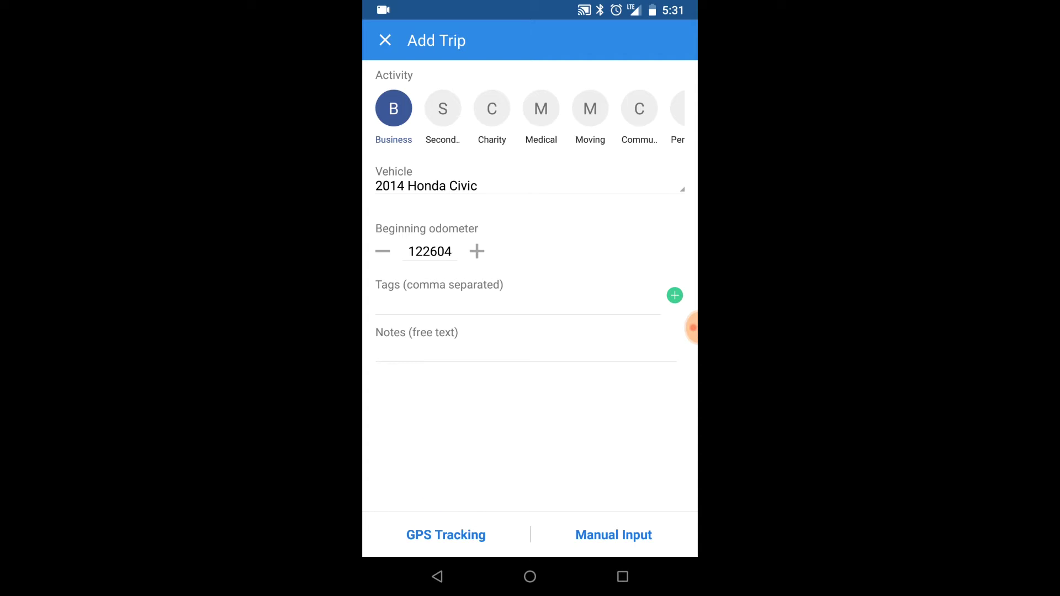
- From the home screen, drag the Start Trip, Mileage Today and Odometer/Activity widgets onto Remove
{"action": "left_click", "coordinate": [529, 577]}
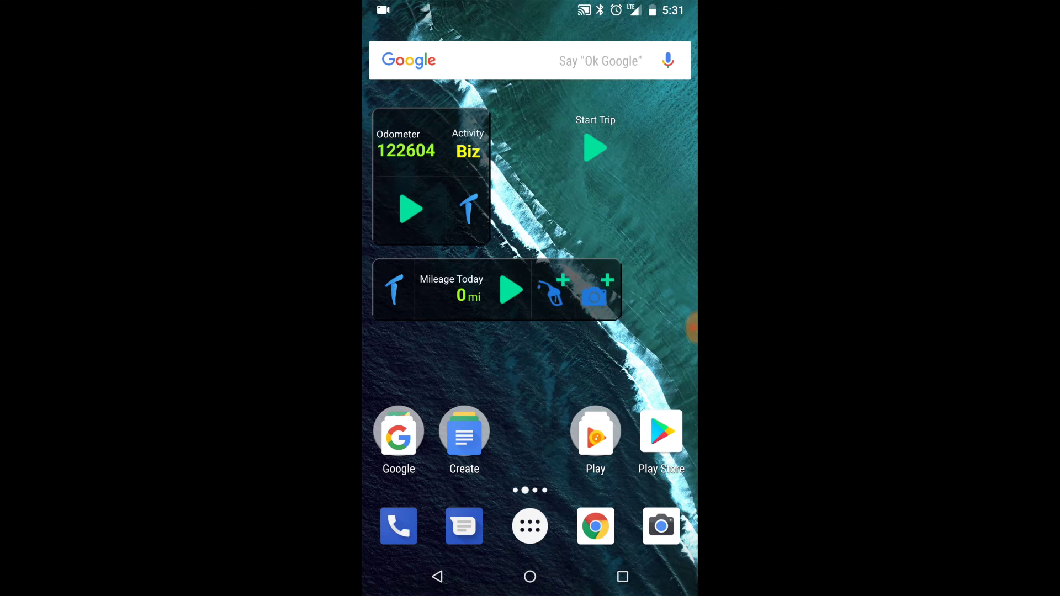
{"action": "mouse_move", "coordinate": [598, 149]}
{"action": "left_mouse_down"}
{"action": "mouse_move", "coordinate": [576, 180]}
{"action": "mouse_move", "coordinate": [595, 153]}
{"action": "left_mouse_up"}
{"action": "left_click_drag", "start_coordinate": [438, 133], "coordinate": [439, 124]}
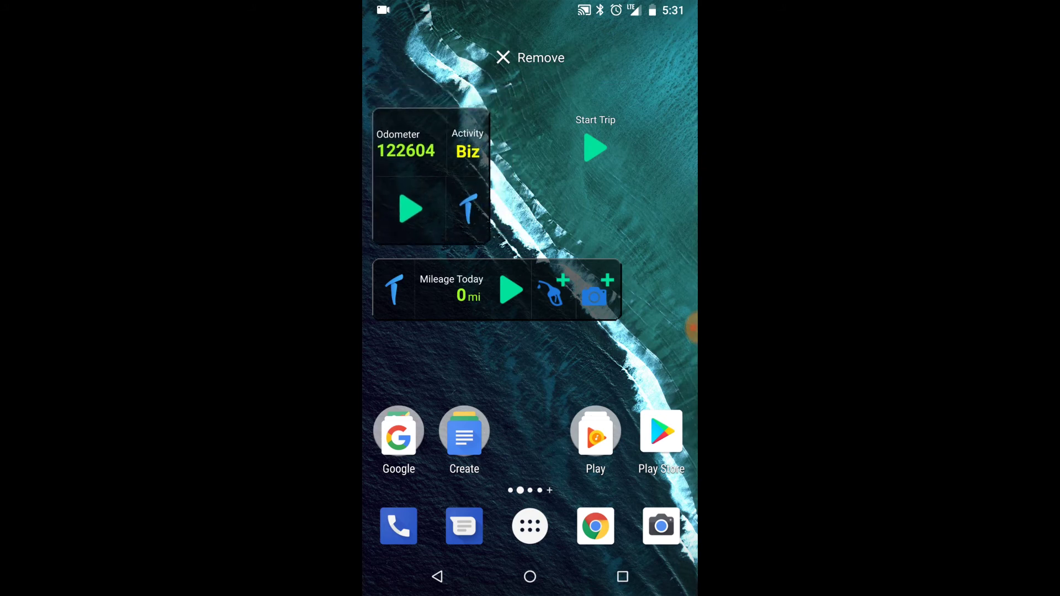
{"action": "mouse_move", "coordinate": [442, 296]}
{"action": "left_mouse_down"}
{"action": "mouse_move", "coordinate": [422, 305]}
{"action": "mouse_move", "coordinate": [447, 298]}
{"action": "left_mouse_up"}
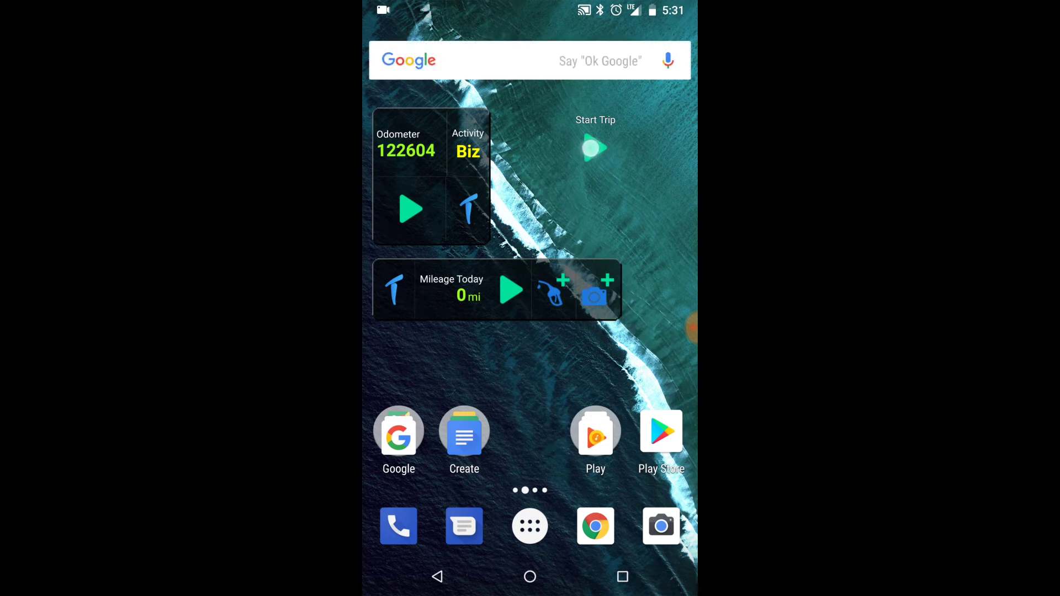
{"action": "left_click_drag", "start_coordinate": [595, 149], "coordinate": [587, 169]}
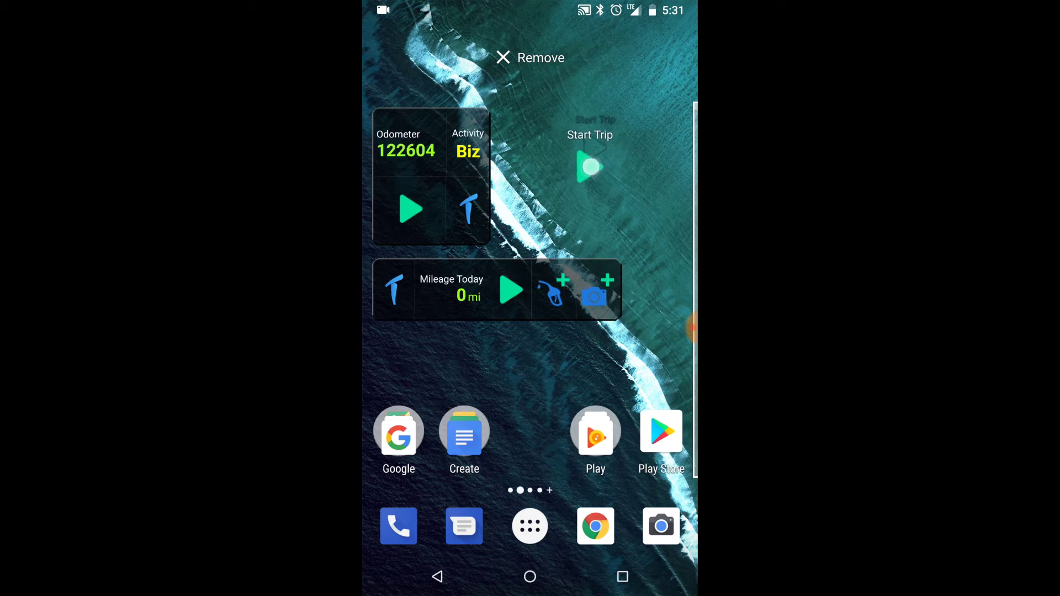
{"action": "left_click_drag", "start_coordinate": [587, 169], "coordinate": [595, 149]}
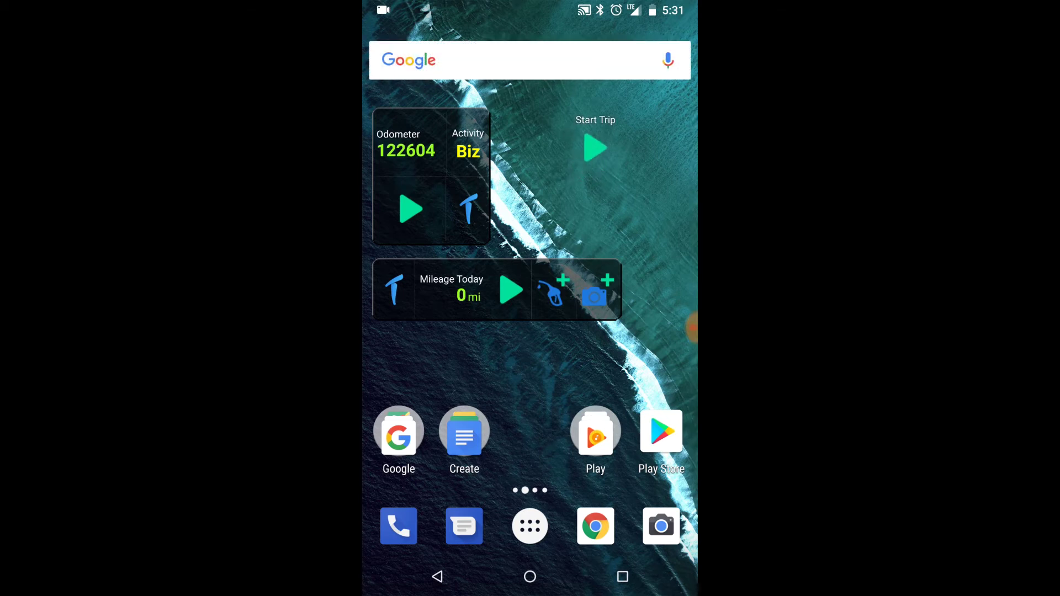
{"action": "mouse_move", "coordinate": [408, 146]}
{"action": "left_mouse_down"}
{"action": "mouse_move", "coordinate": [447, 151]}
{"action": "mouse_move", "coordinate": [419, 150]}
{"action": "left_mouse_up"}
{"action": "left_click_drag", "start_coordinate": [427, 305], "coordinate": [428, 307]}
{"action": "left_click_drag", "start_coordinate": [596, 149], "coordinate": [522, 58]}
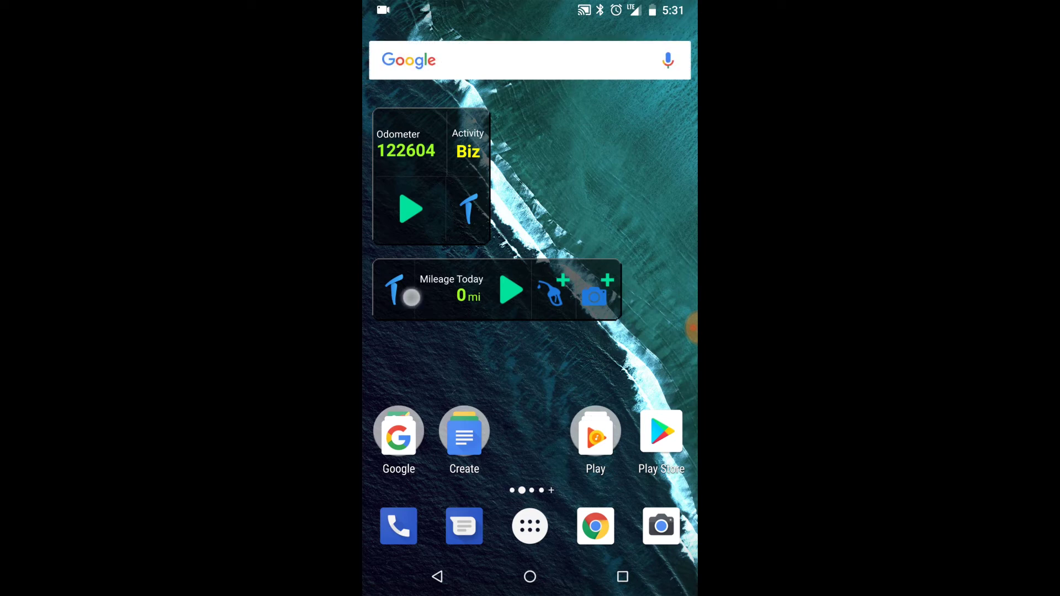
{"action": "left_click_drag", "start_coordinate": [411, 297], "coordinate": [530, 59]}
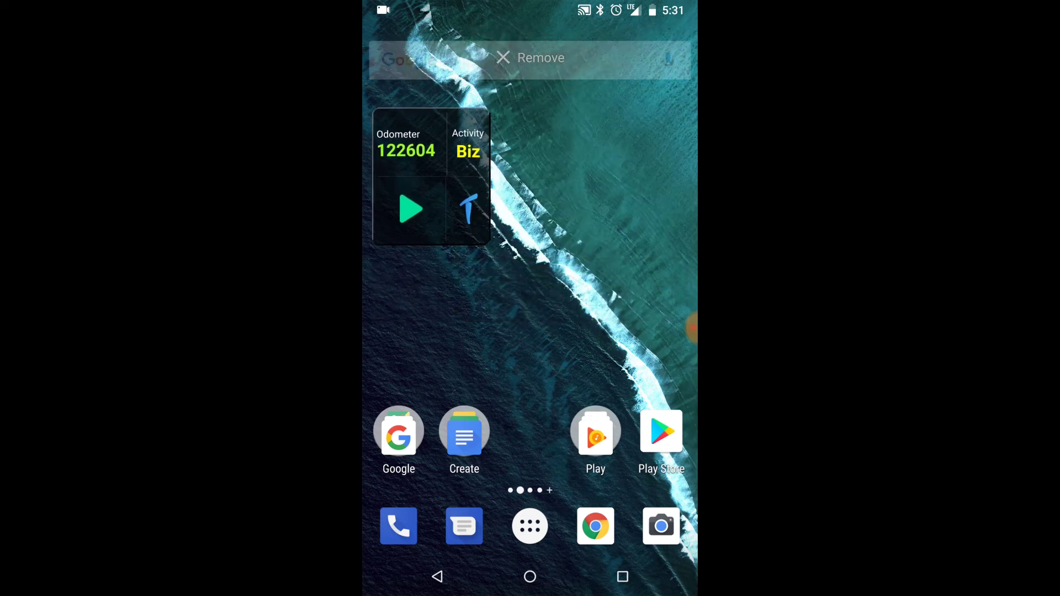
{"action": "left_click_drag", "start_coordinate": [441, 193], "coordinate": [530, 71]}
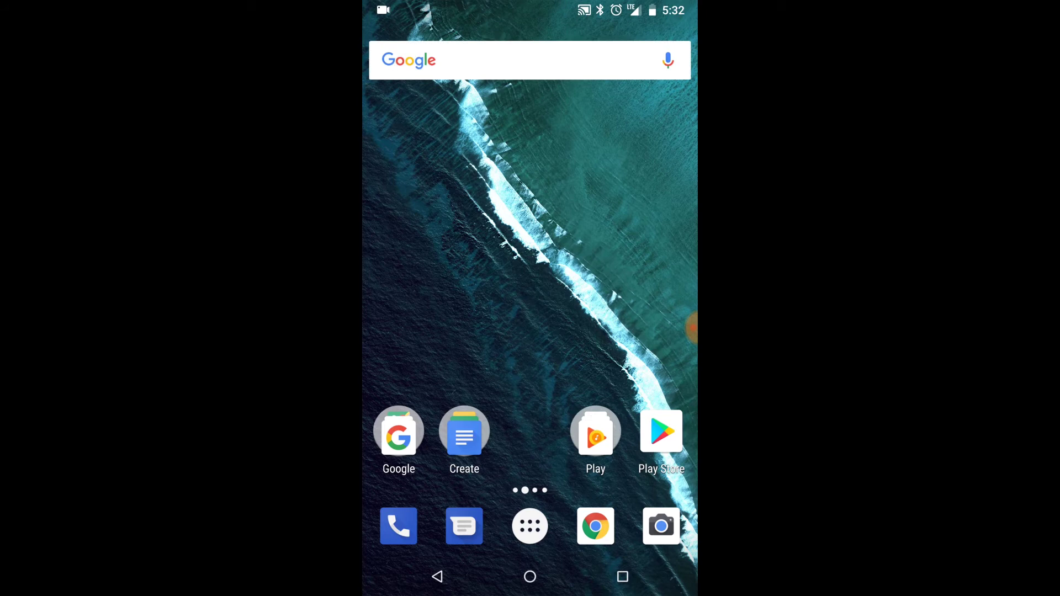
- Open the home screen's Widgets list and scroll down to the TripLog widgets
{"action": "left_click_drag", "start_coordinate": [521, 283], "coordinate": [521, 283]}
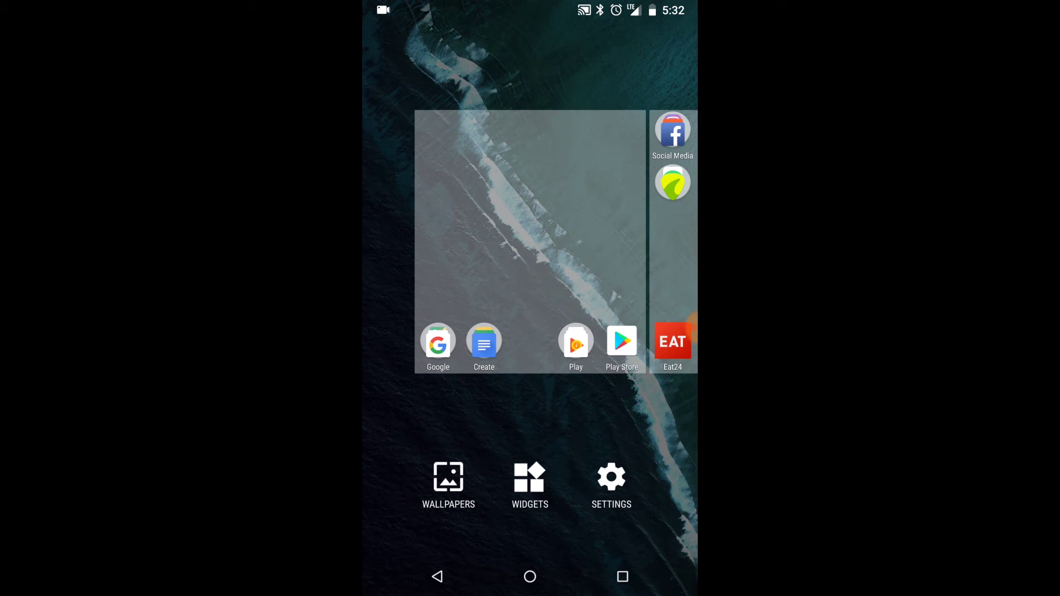
{"action": "left_click", "coordinate": [530, 479]}
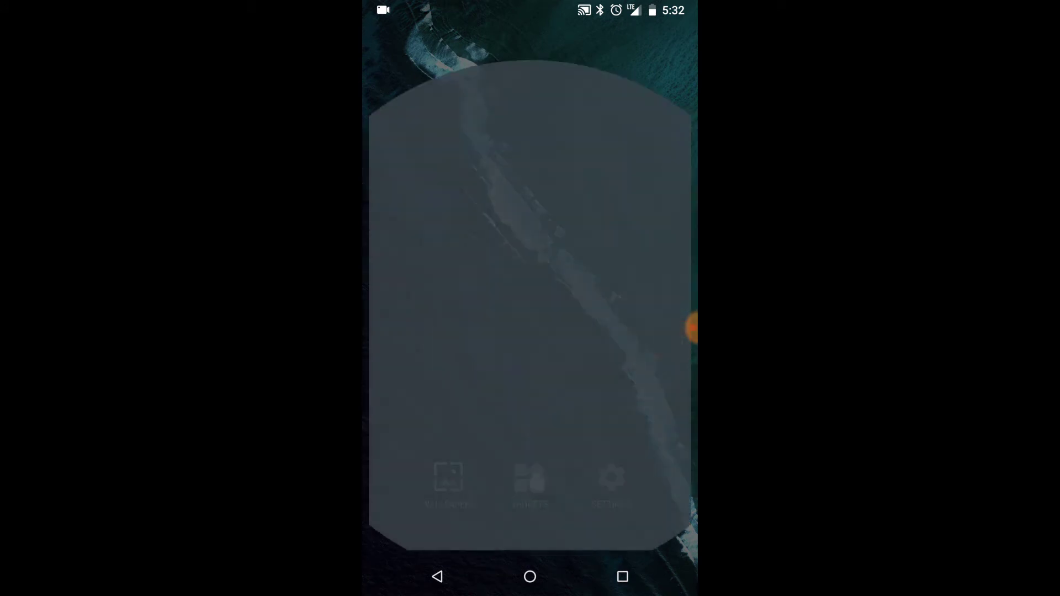
{"action": "left_click_drag", "start_coordinate": [617, 370], "coordinate": [654, 81]}
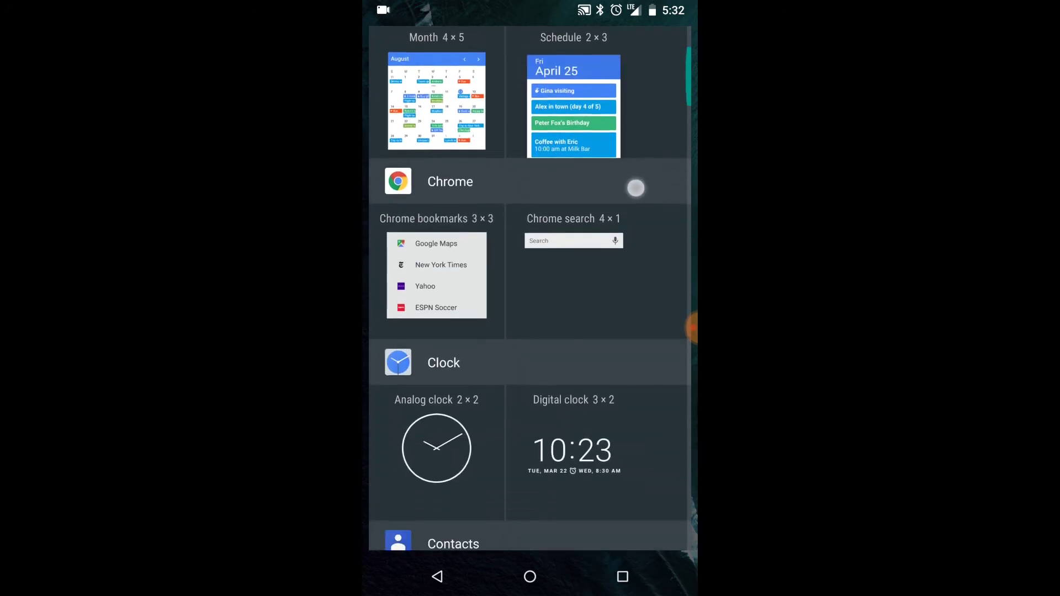
{"action": "left_click_drag", "start_coordinate": [613, 463], "coordinate": [629, 100]}
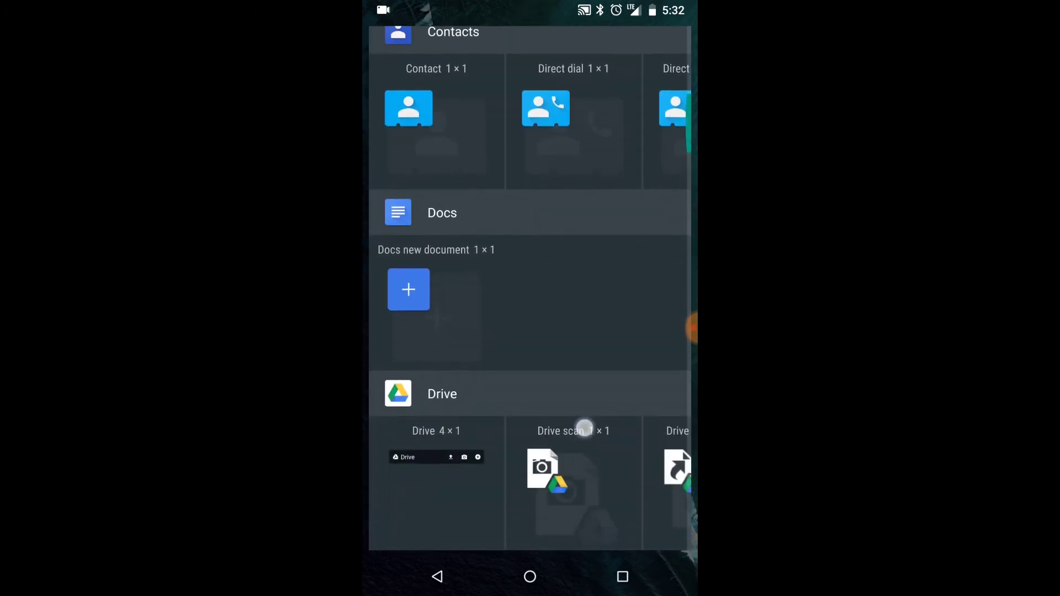
{"action": "left_click_drag", "start_coordinate": [587, 428], "coordinate": [636, 144]}
{"action": "mouse_move", "coordinate": [596, 464]}
{"action": "left_mouse_down"}
{"action": "mouse_move", "coordinate": [596, 100]}
{"action": "mouse_move", "coordinate": [597, 124]}
{"action": "left_mouse_up"}
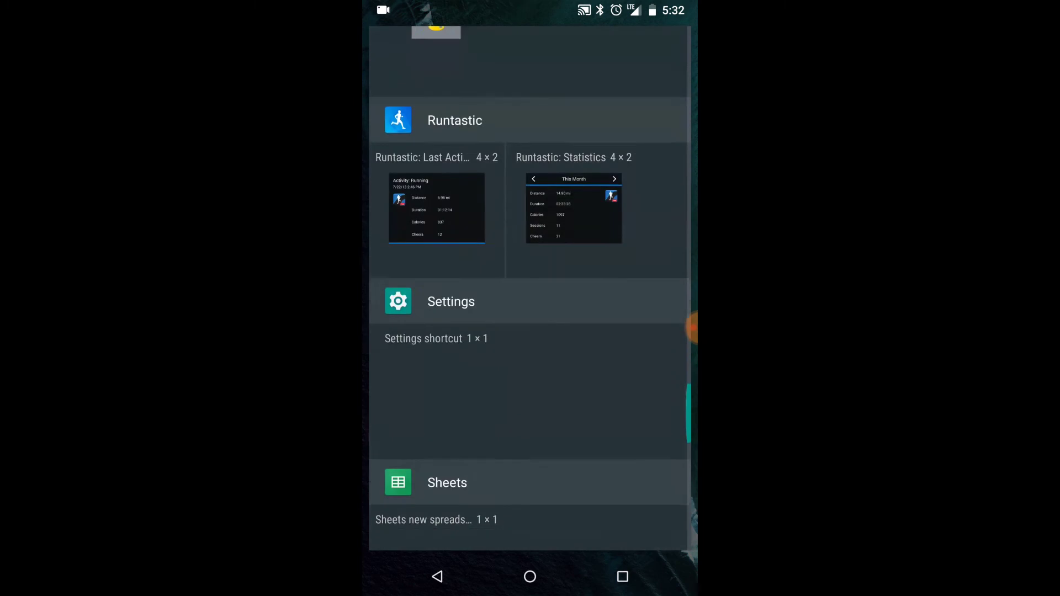
{"action": "left_click_drag", "start_coordinate": [596, 432], "coordinate": [593, 245]}
{"action": "left_click_drag", "start_coordinate": [593, 463], "coordinate": [593, 125]}
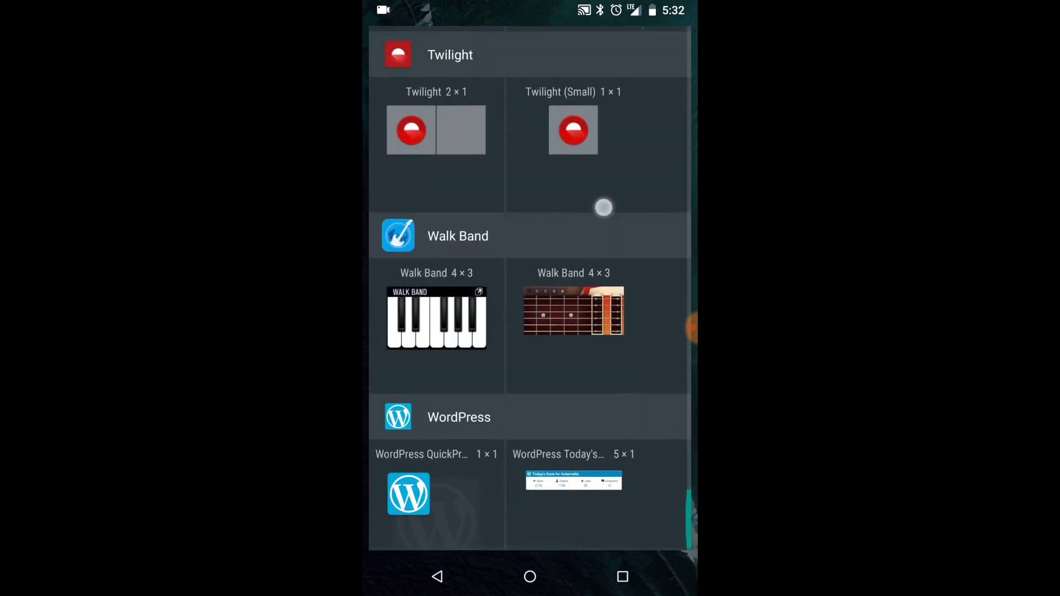
{"action": "left_click_drag", "start_coordinate": [614, 208], "coordinate": [593, 464]}
- Place the TripLog 2x2 widget and set it to show Last Trip Ending Odometer
{"action": "left_click_drag", "start_coordinate": [574, 281], "coordinate": [582, 300]}
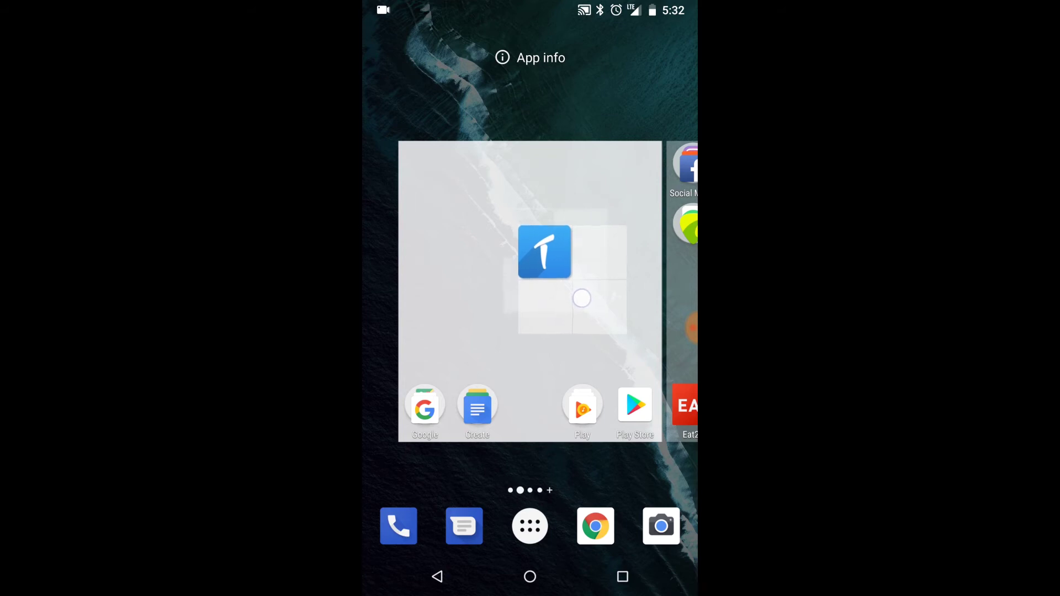
{"action": "mouse_move", "coordinate": [583, 300]}
{"action": "left_mouse_down"}
{"action": "mouse_move", "coordinate": [472, 286]}
{"action": "mouse_move", "coordinate": [545, 282]}
{"action": "mouse_move", "coordinate": [536, 271]}
{"action": "left_mouse_up"}
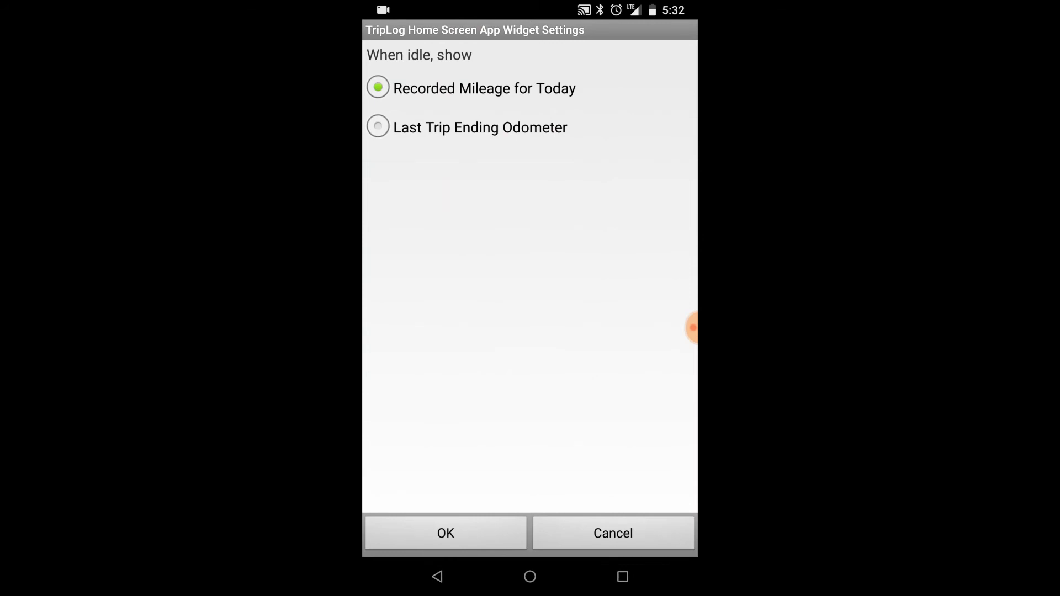
{"action": "left_click", "coordinate": [377, 127]}
{"action": "left_click", "coordinate": [446, 533]}
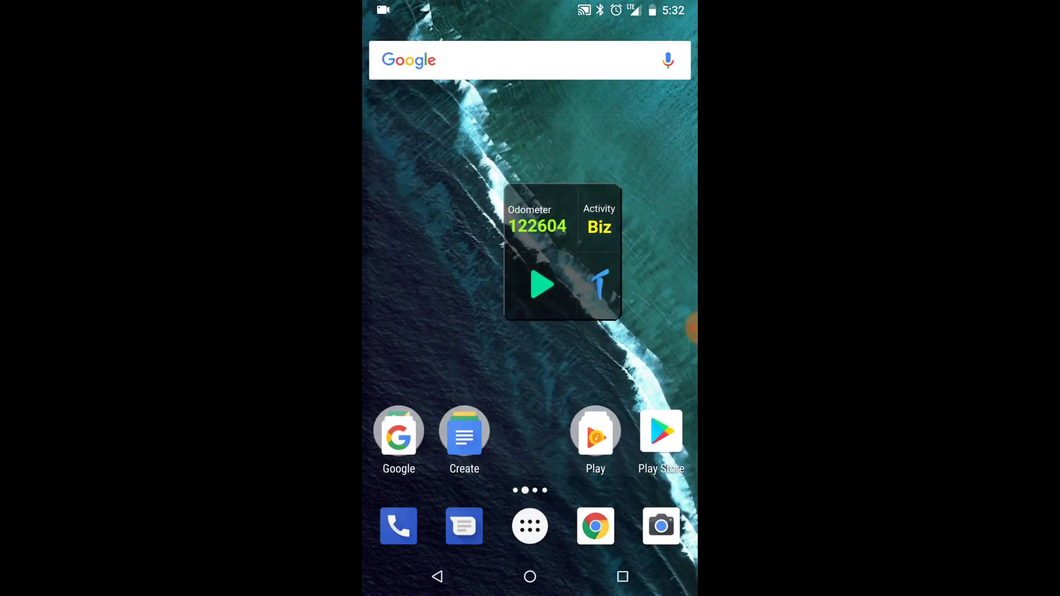
- Use the widget's play, pause, play and stop buttons to run a GPS-tracked trip
{"action": "left_click", "coordinate": [543, 286]}
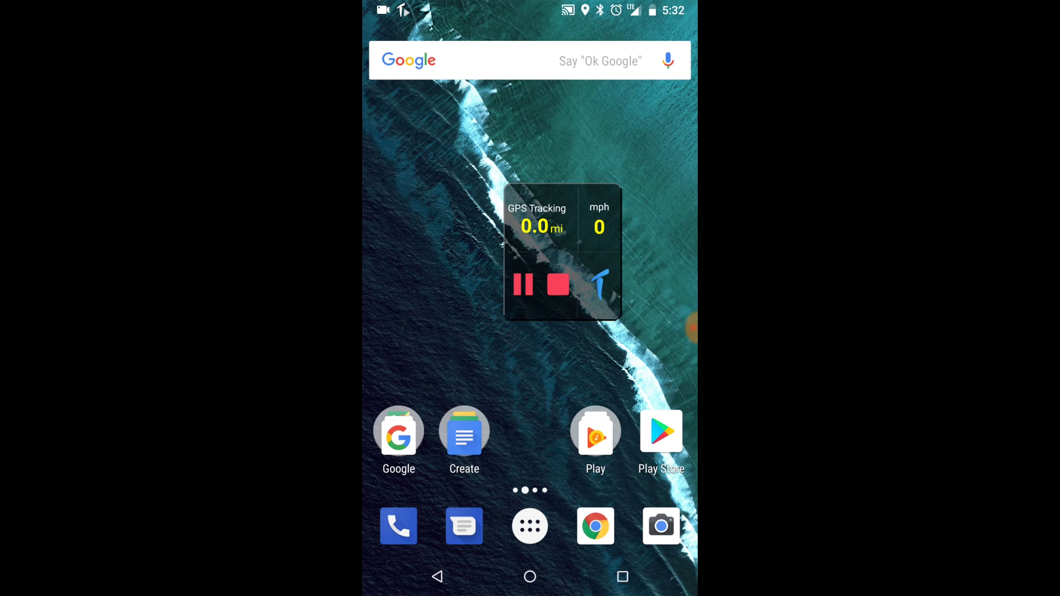
{"action": "left_click", "coordinate": [524, 286]}
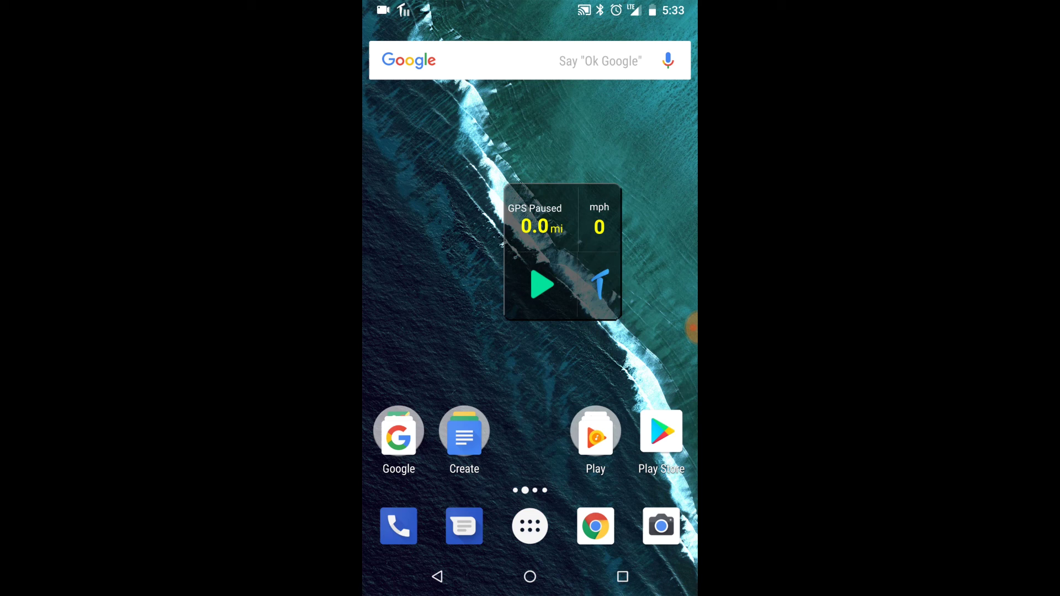
{"action": "left_click", "coordinate": [540, 285]}
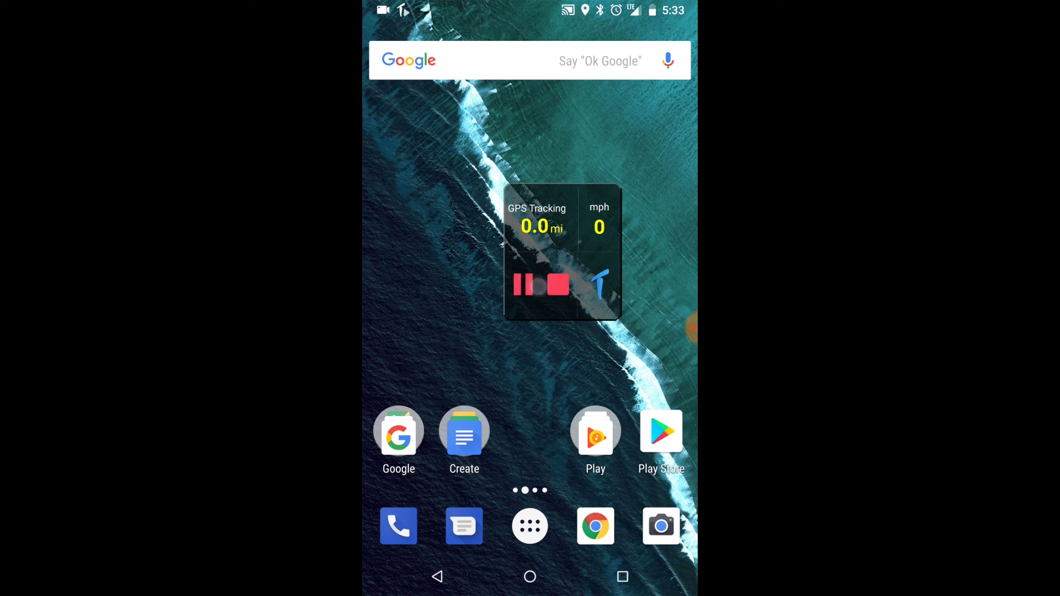
{"action": "left_click", "coordinate": [560, 286]}
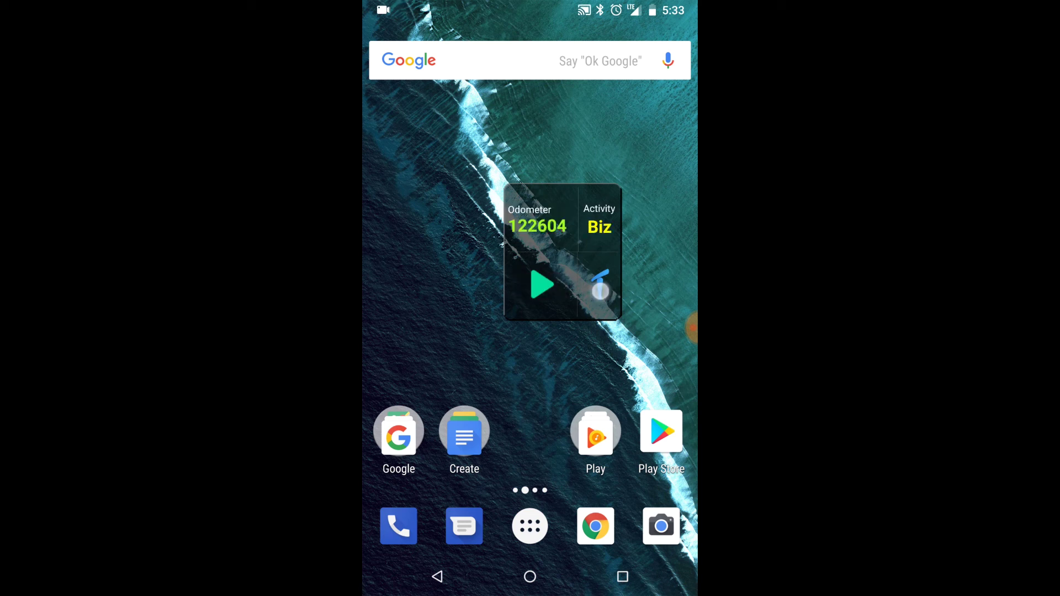
- Open the just-ended Home to Business Center trip from the widget's edit icon
{"action": "left_click", "coordinate": [601, 290]}
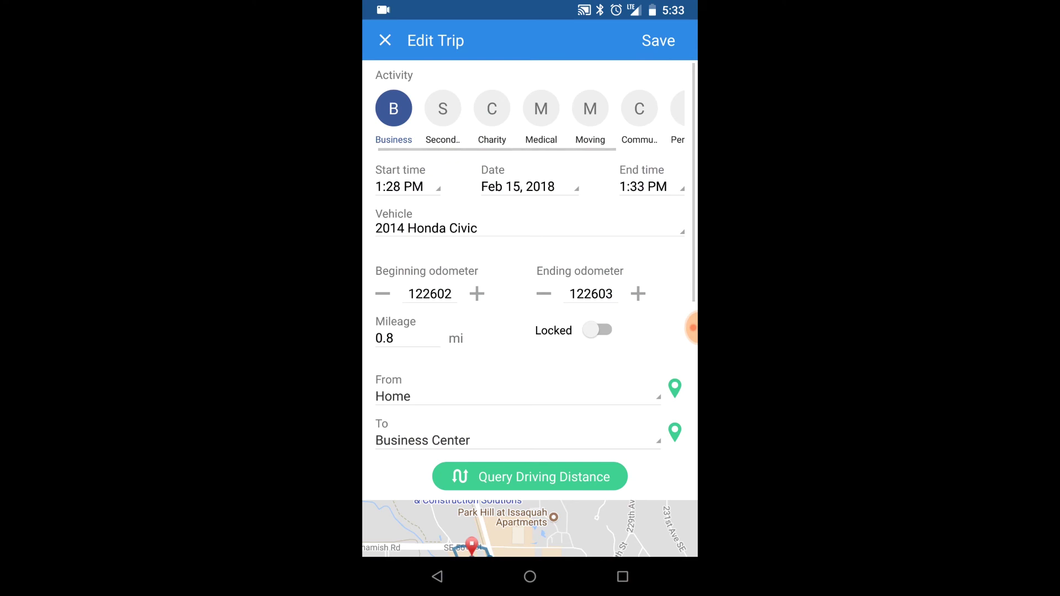